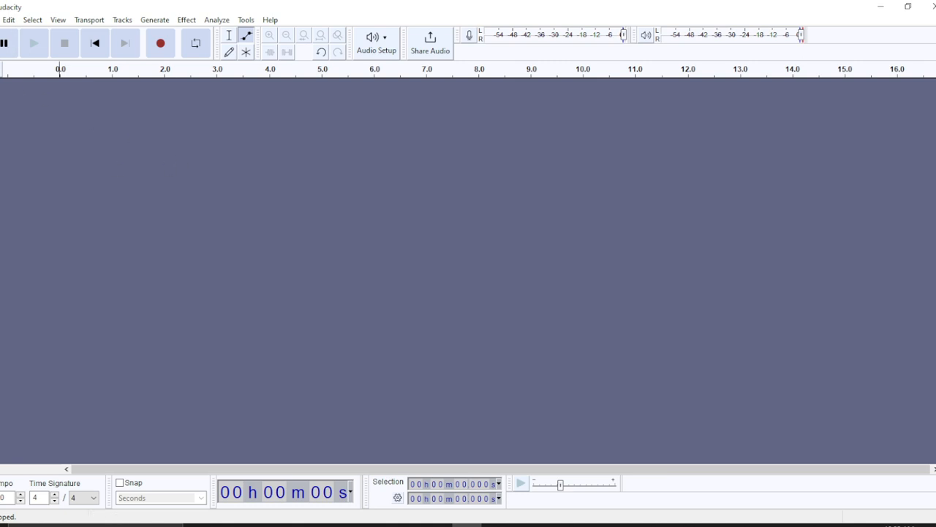
# Step: Record about 18 seconds of audio onto a new track and stop the recording
pyautogui.click(160, 45)
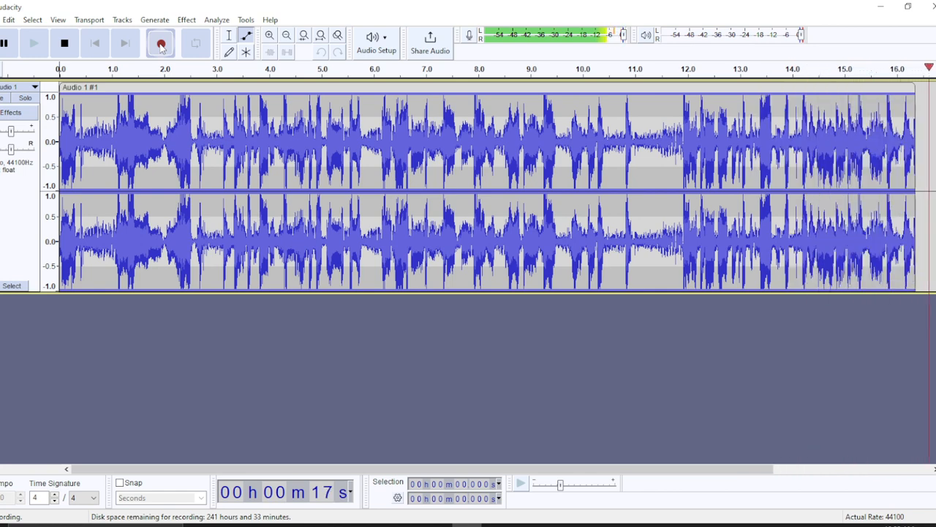
pyautogui.click(65, 44)
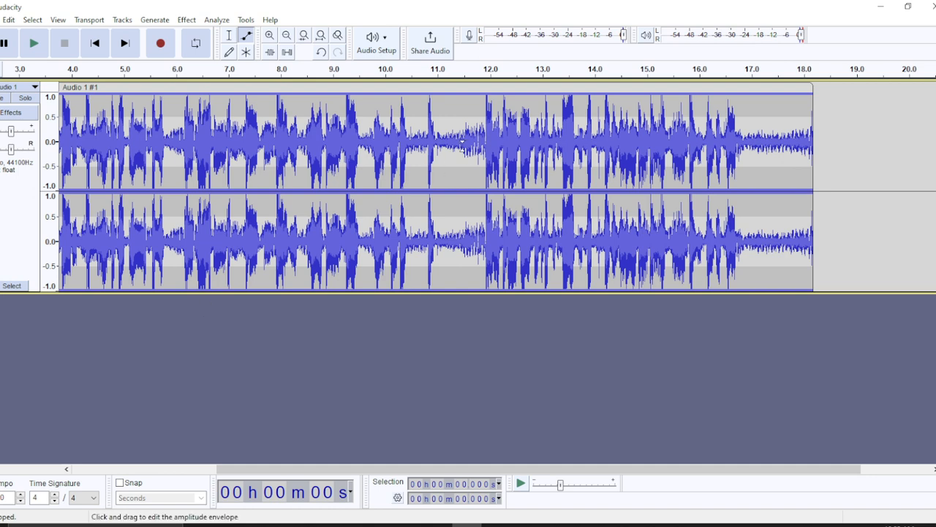
# Step: Try lowering the whole recorded clip's amplitude with the Envelope tool, return to the Selection tool, and undo the envelope change
pyautogui.moveTo(463, 141); pyautogui.dragTo(462, 146)
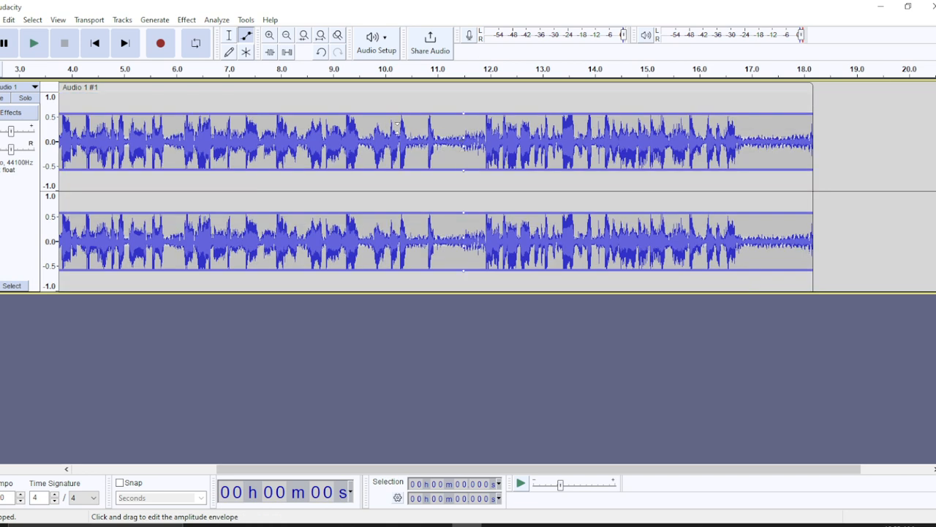
pyautogui.click(233, 37)
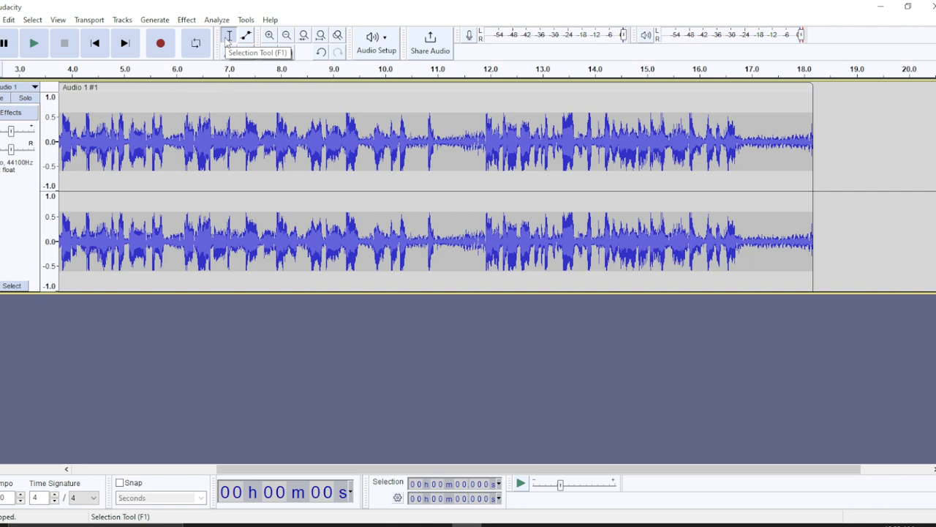
pyautogui.click(420, 187)
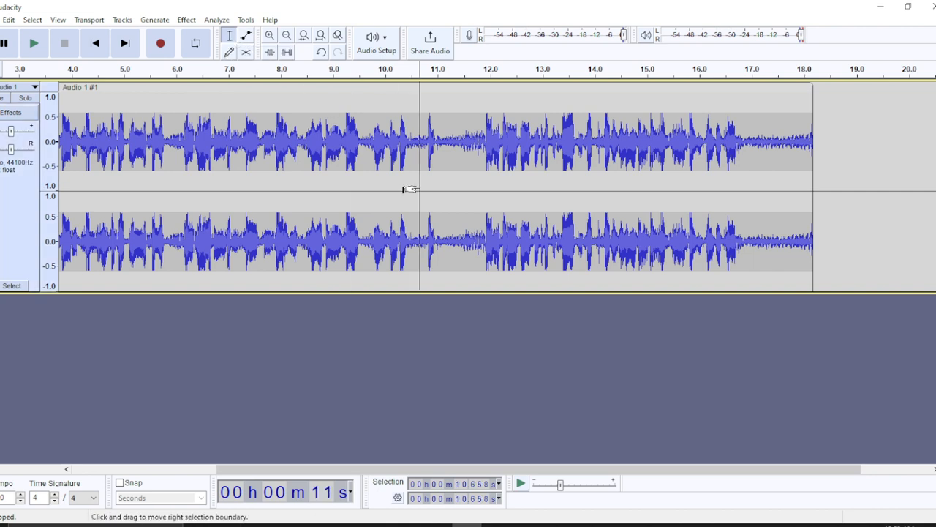
pyautogui.click(11, 285)
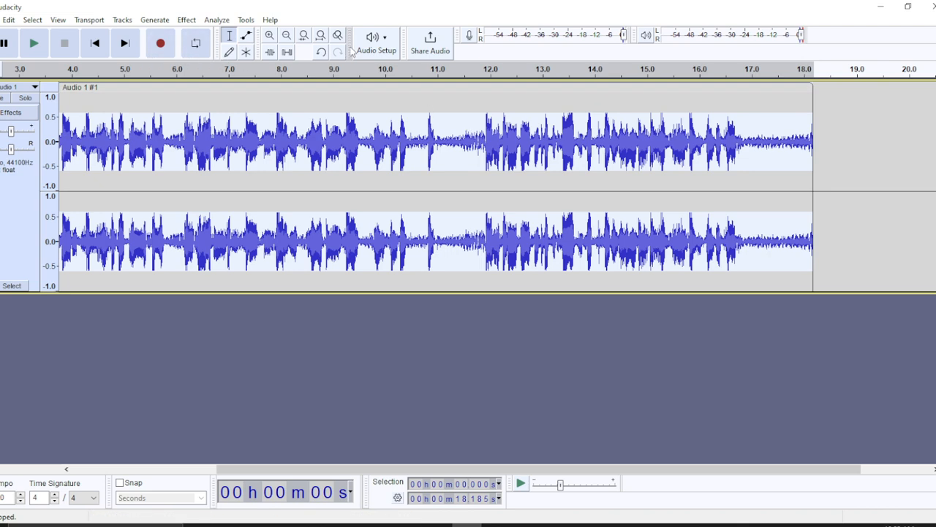
pyautogui.click(323, 54)
pyautogui.click(323, 54)
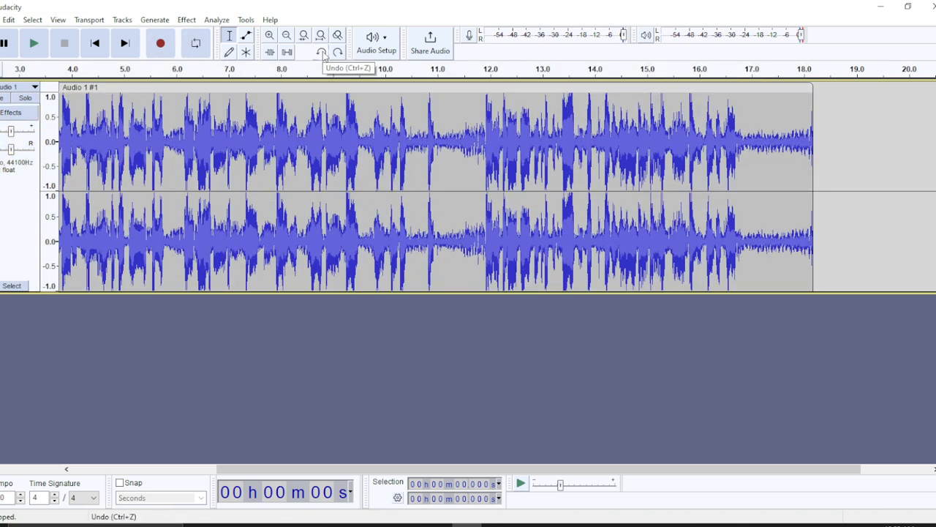
# Step: Select the section of the recorded clip from about 8.2 to 11.9 seconds
pyautogui.doubleClick(403, 146)
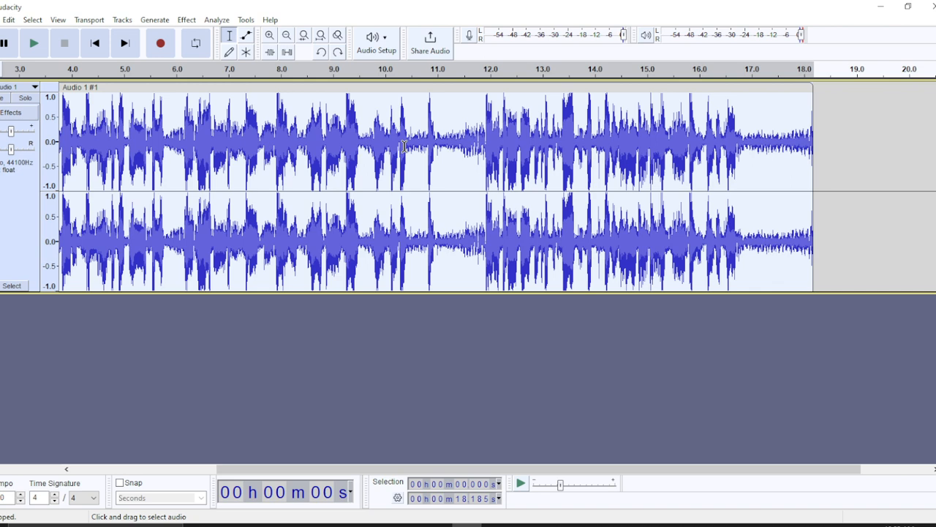
pyautogui.click(291, 92)
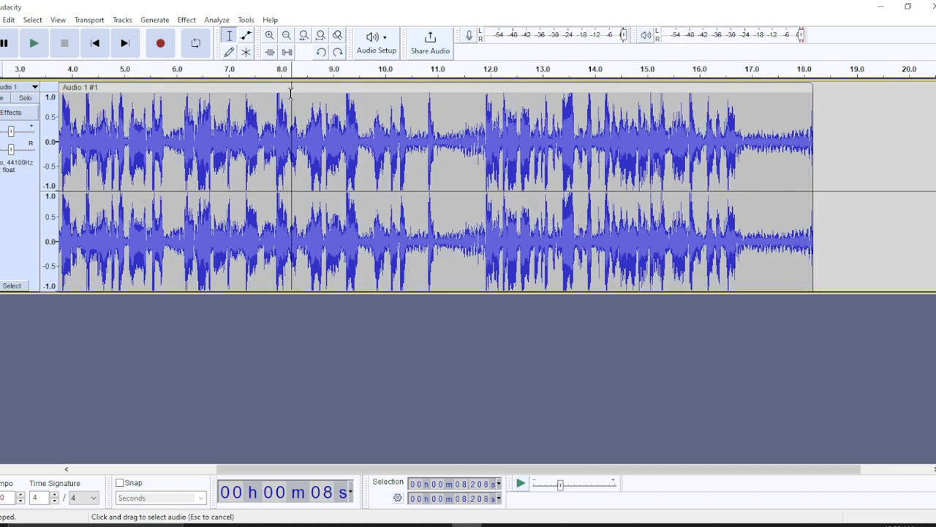
pyautogui.moveTo(291, 93); pyautogui.dragTo(485, 117)
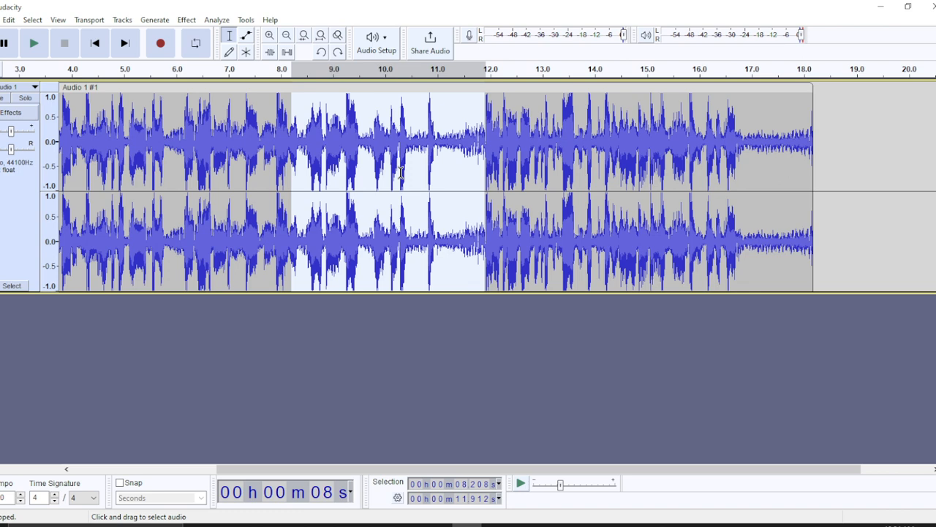
# Step: Open the Sliding Stretch effect for the selected audio and set the initial tempo change to 60% and the final tempo change to 50%
pyautogui.click(188, 22)
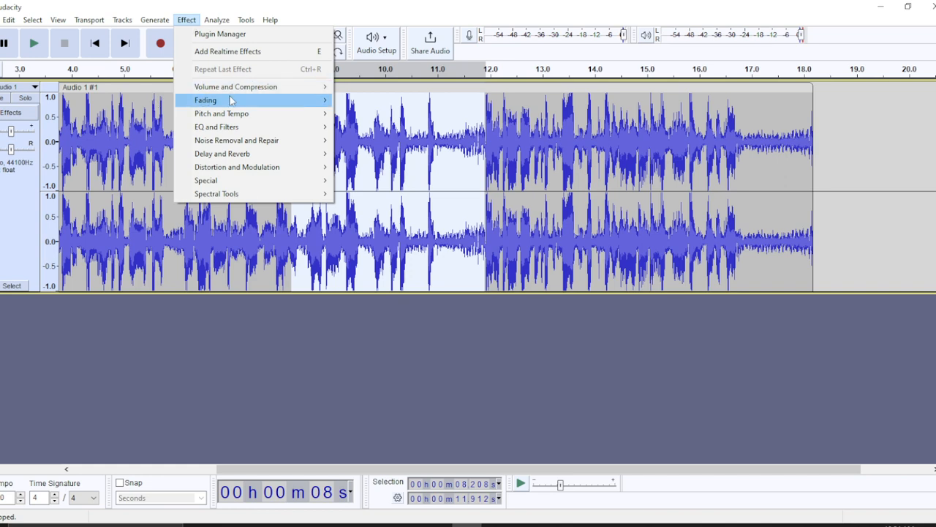
pyautogui.moveTo(231, 119)
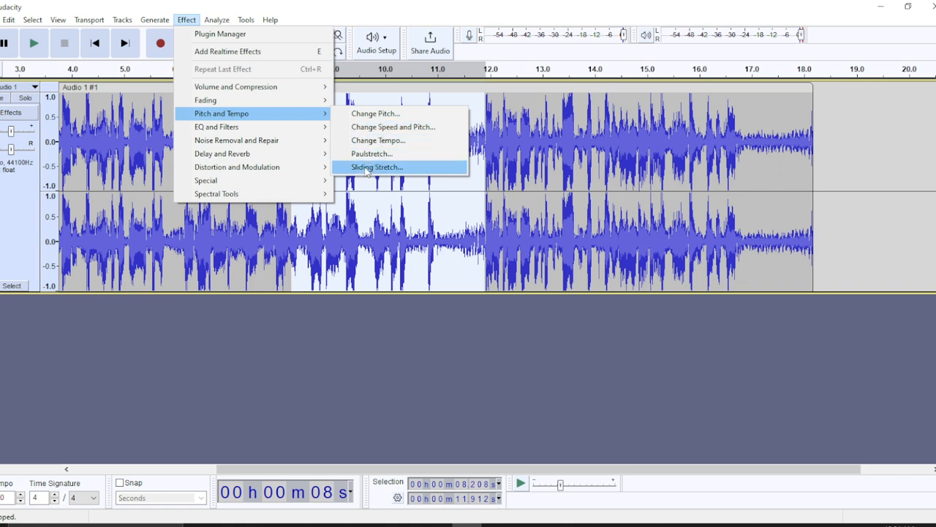
pyautogui.click(367, 167)
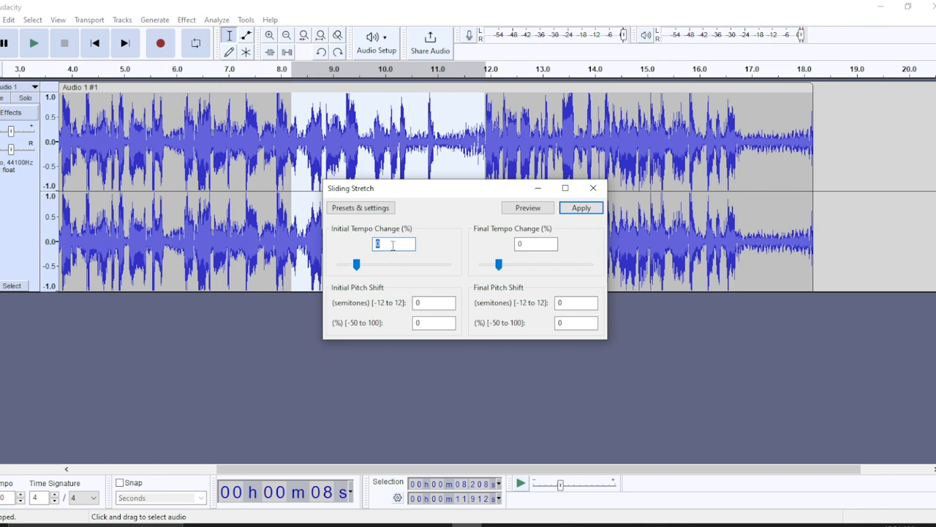
pyautogui.write('2')
pyautogui.click(531, 243)
pyautogui.write('50')
pyautogui.press('BackSpace')
pyautogui.press('BackSpace')
pyautogui.press('BackSpace')
pyautogui.write('50')
pyautogui.click(392, 245)
pyautogui.press('BackSpace')
pyautogui.write('60')
# Step: Set both the initial and the final pitch shift of the Sliding Stretch effect to 3 semitones
pyautogui.click(434, 303)
pyautogui.press('BackSpace')
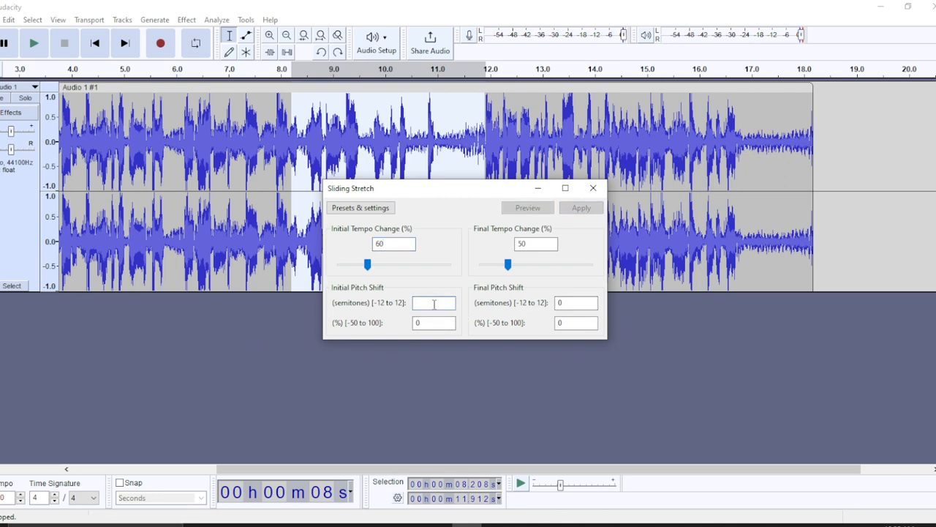
pyautogui.write('3')
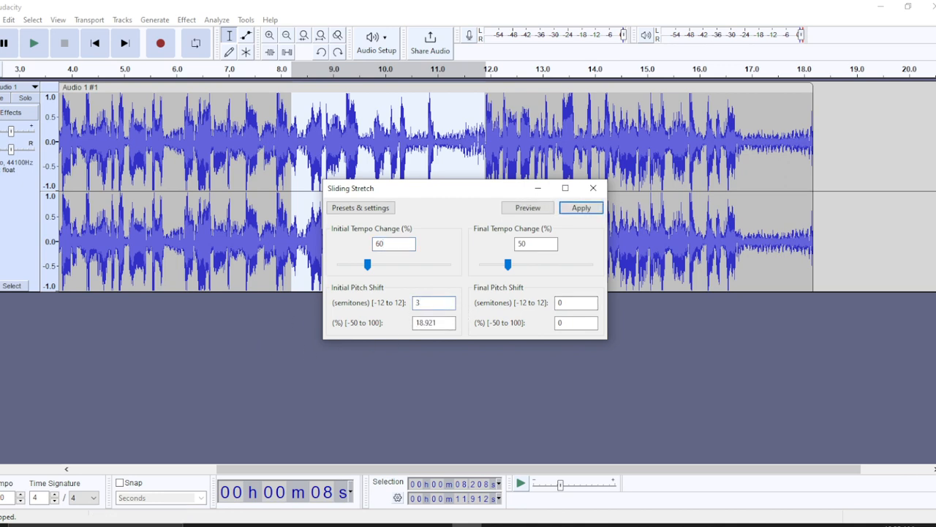
pyautogui.click(567, 301)
pyautogui.press('BackSpace')
pyautogui.write('3')
# Step: Raise the initial tempo change to 220% and preview the Sliding Stretch effect
pyautogui.click(433, 265)
pyautogui.click(450, 261)
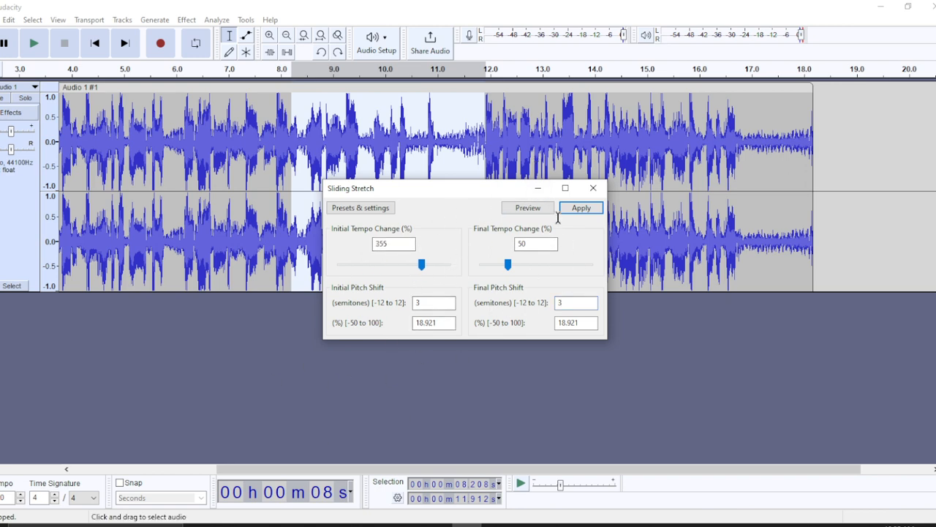
pyautogui.click(449, 260)
pyautogui.click(450, 265)
pyautogui.moveTo(448, 266); pyautogui.dragTo(396, 266)
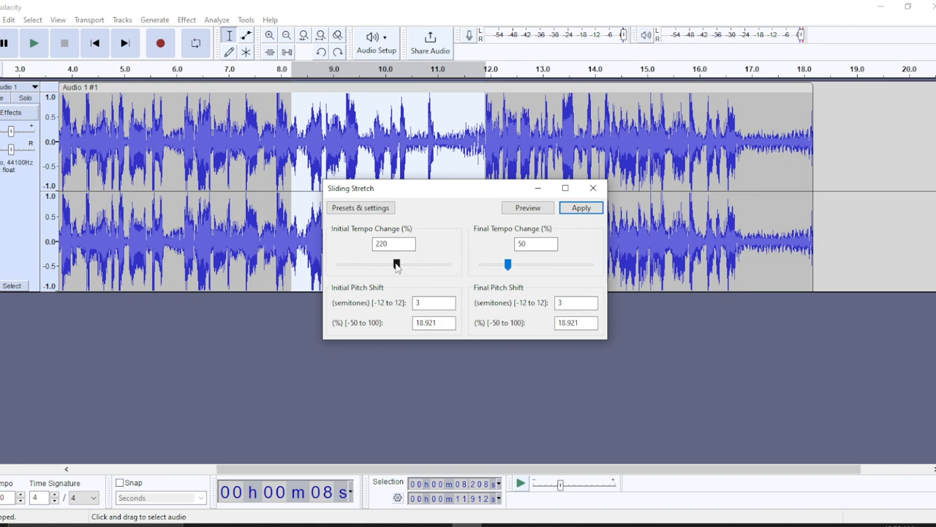
pyautogui.click(526, 209)
pyautogui.click(527, 209)
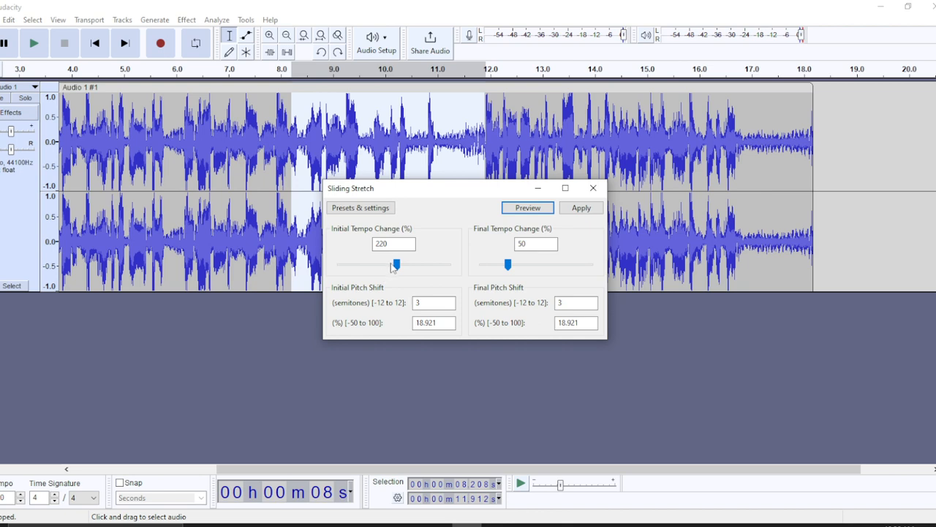
# Step: Reduce the initial tempo change to 43% and preview the Sliding Stretch effect again
pyautogui.moveTo(397, 264); pyautogui.dragTo(364, 265)
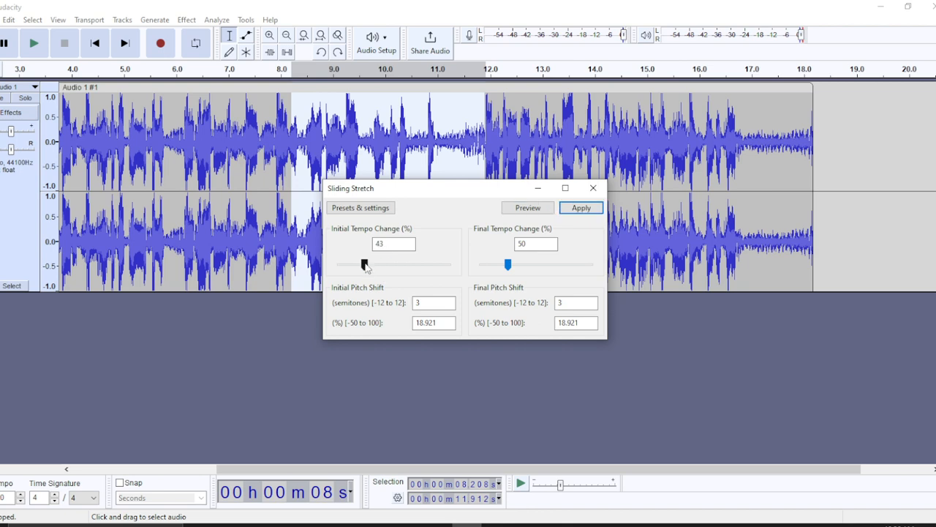
pyautogui.click(522, 209)
pyautogui.click(519, 211)
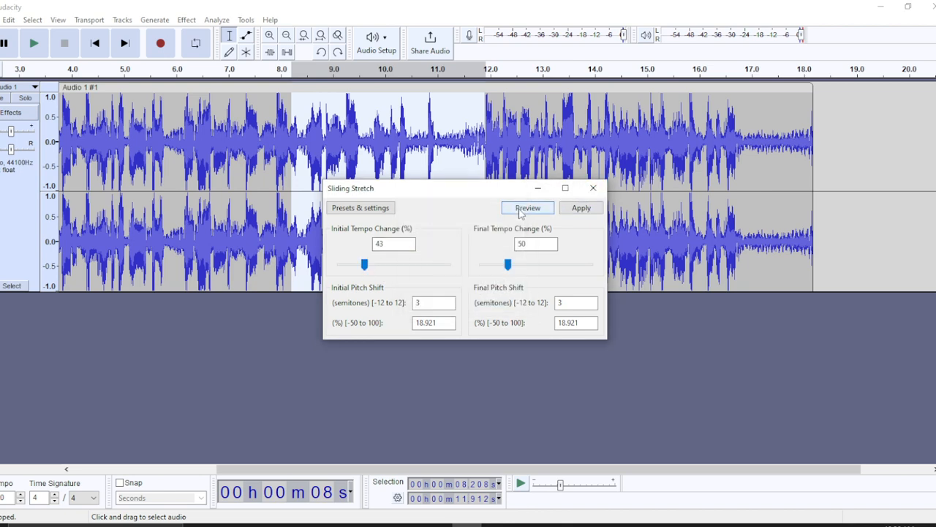
pyautogui.click(520, 212)
pyautogui.click(520, 211)
pyautogui.click(521, 211)
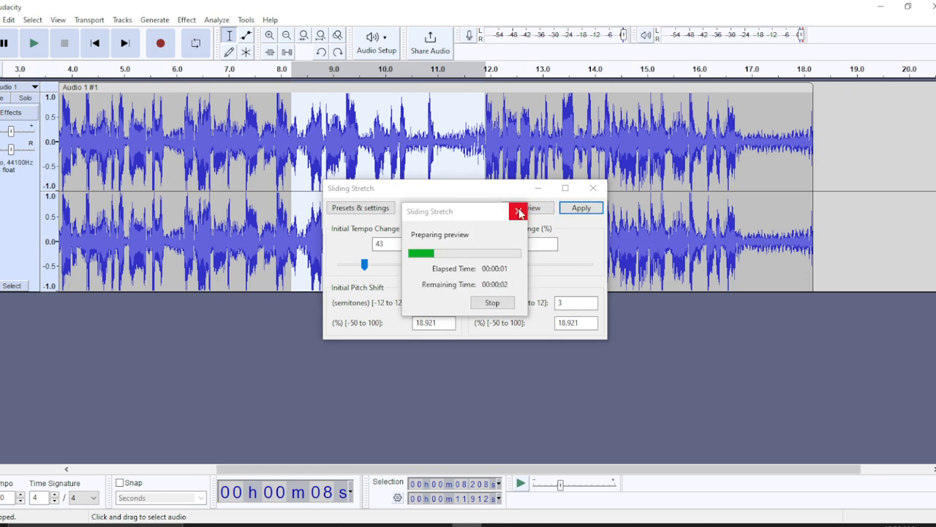